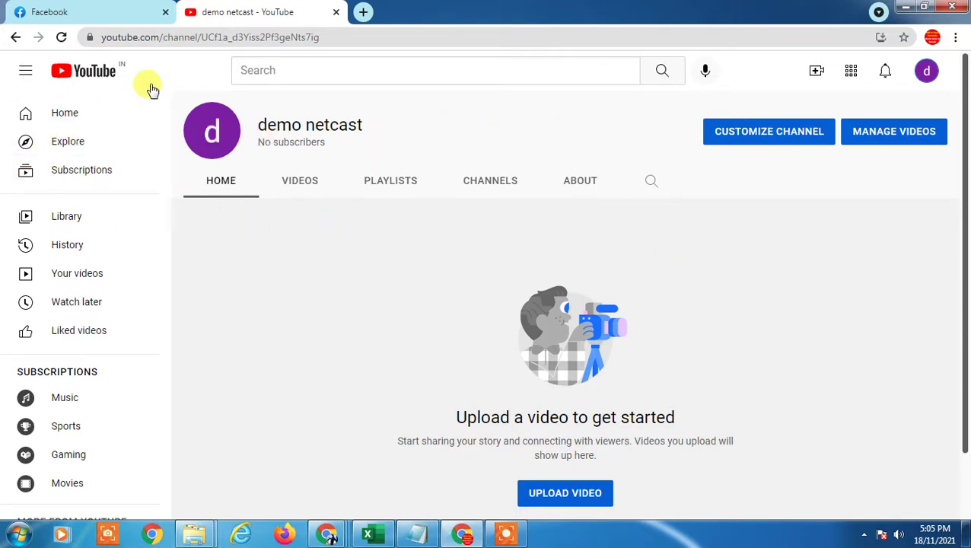
Check the avatar account menu, then open the channel's videos in YouTube Studio
drag(264, 126, 276, 126)
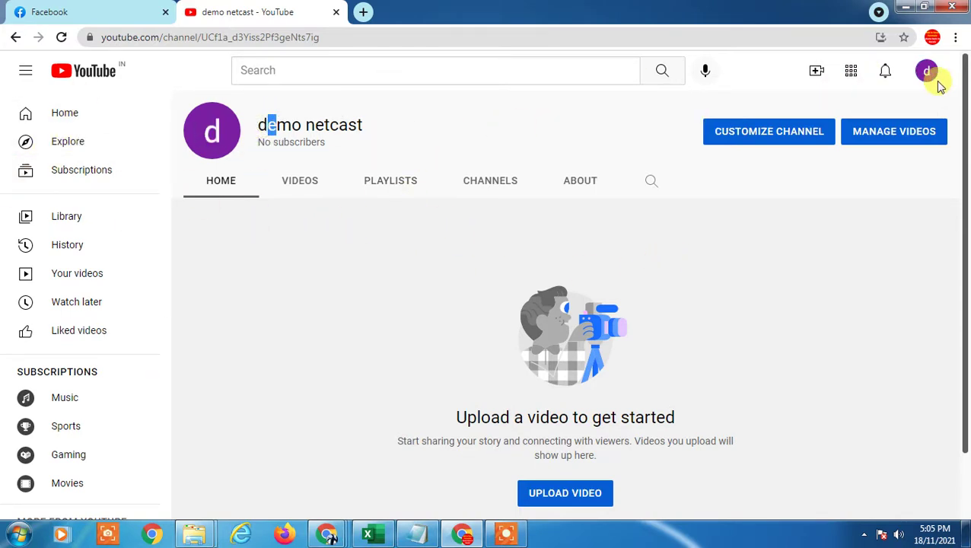
click(927, 71)
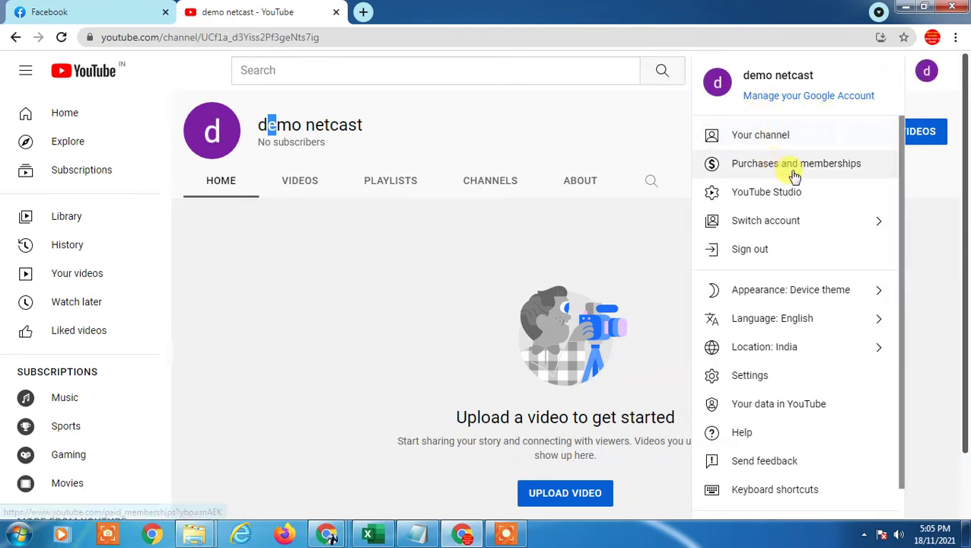
click(435, 275)
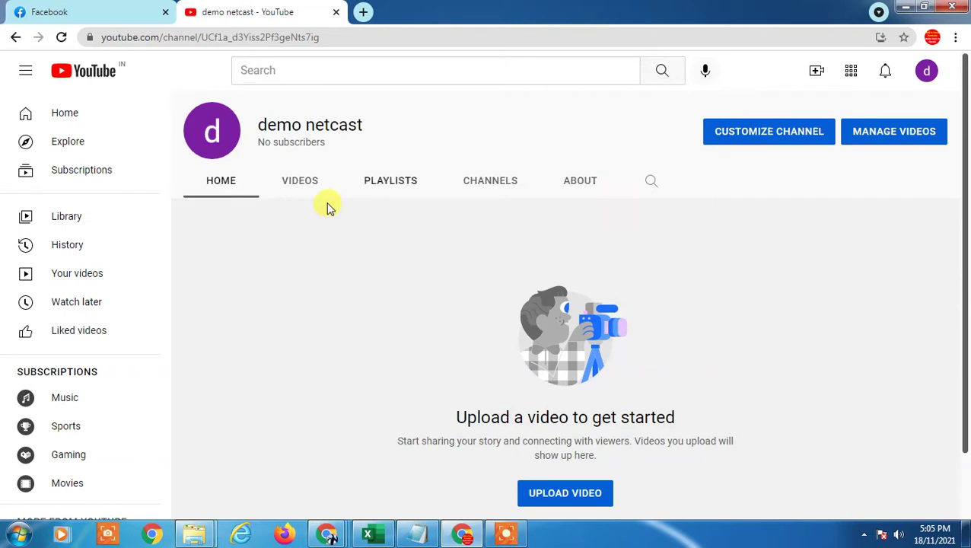
click(926, 70)
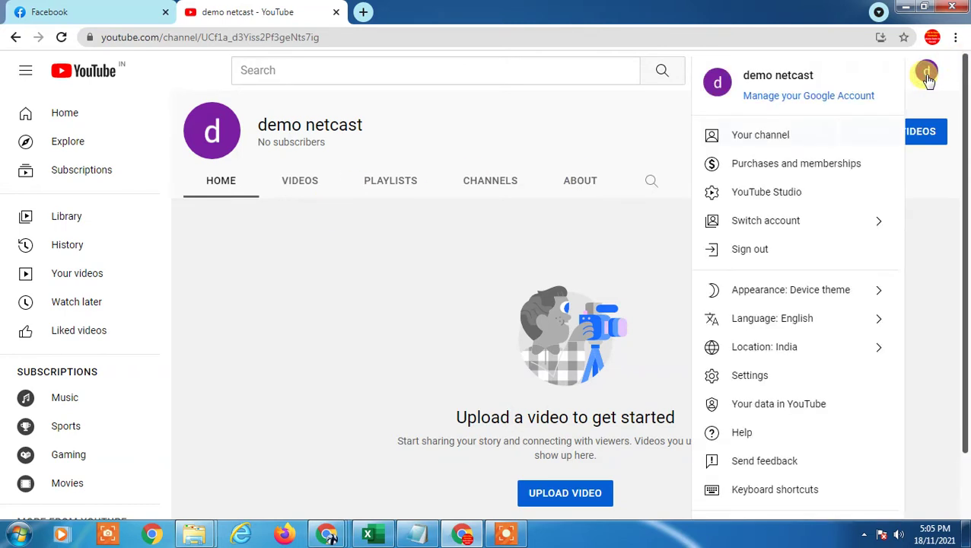
click(736, 137)
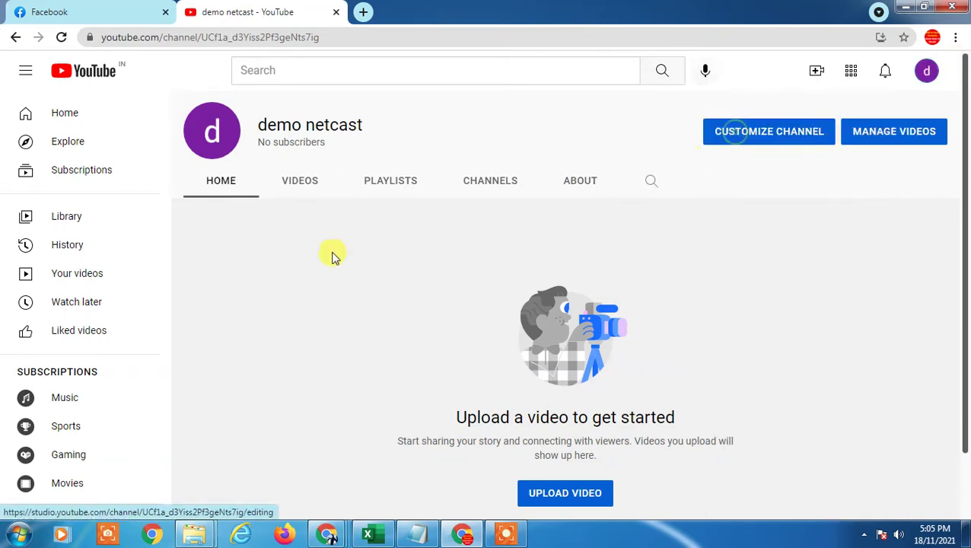
click(895, 135)
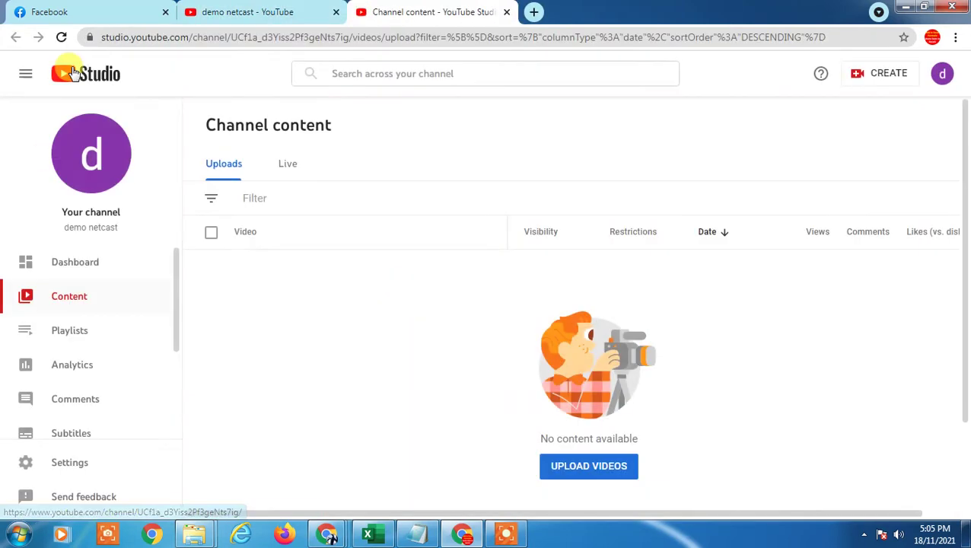
In Studio Settings, review Channel > Advanced settings and go to Manage YouTube account
scroll(92, 301, down, 2)
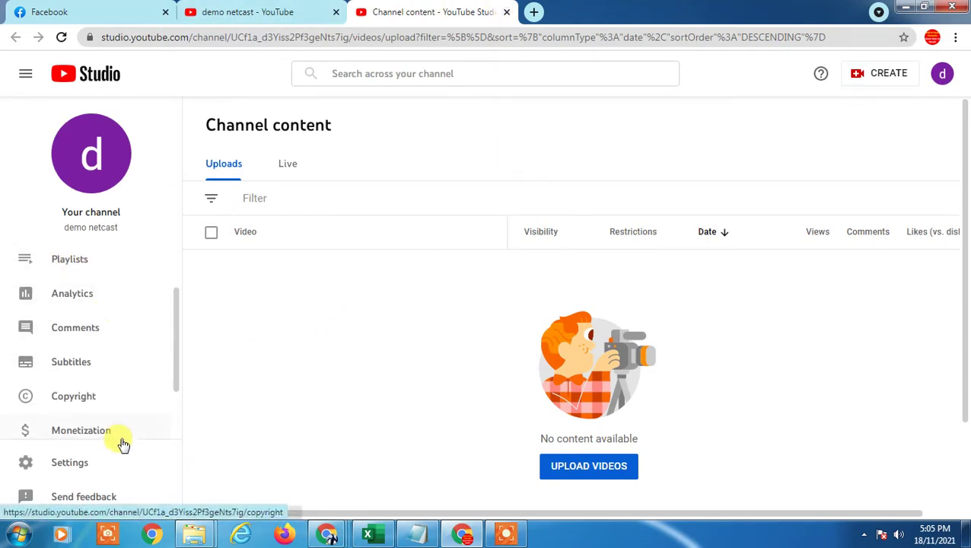
click(76, 463)
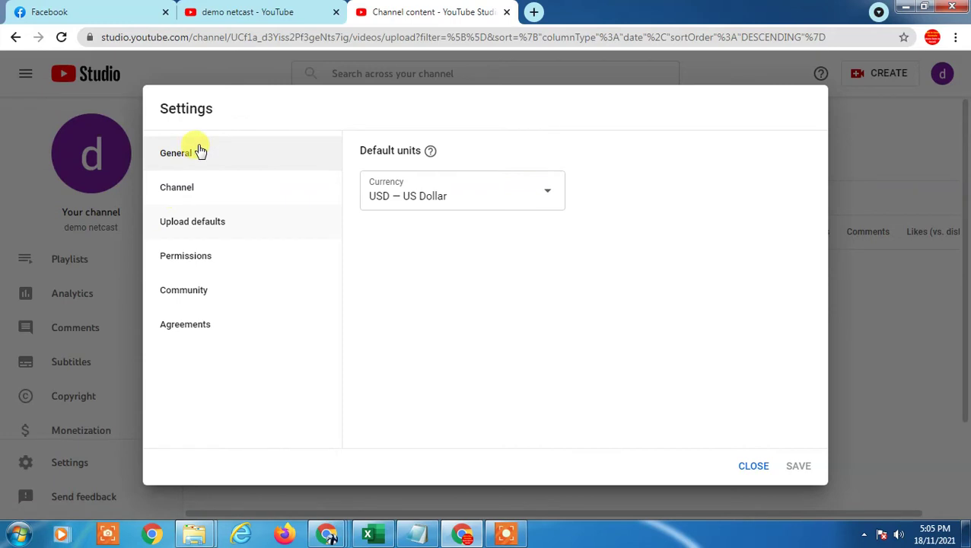
click(180, 195)
click(480, 162)
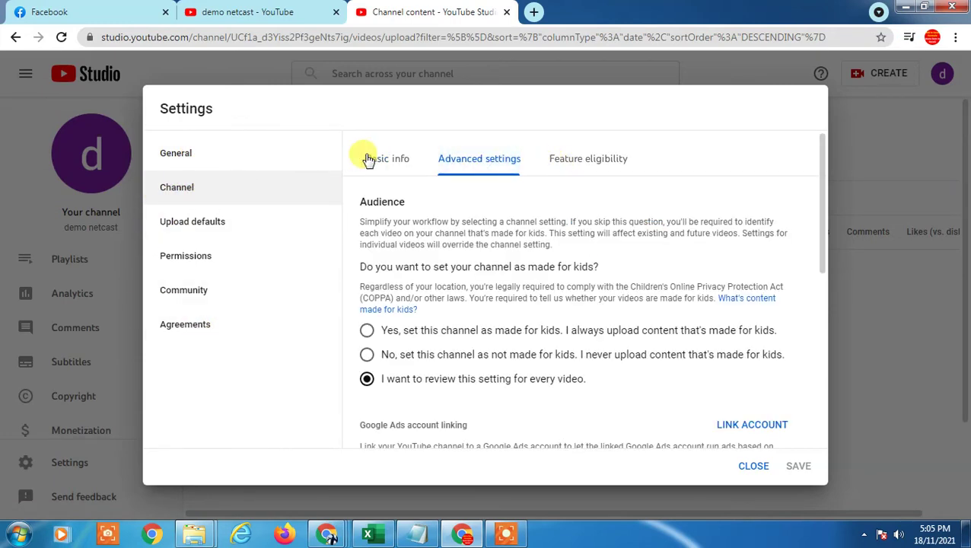
scroll(554, 331, down, 5)
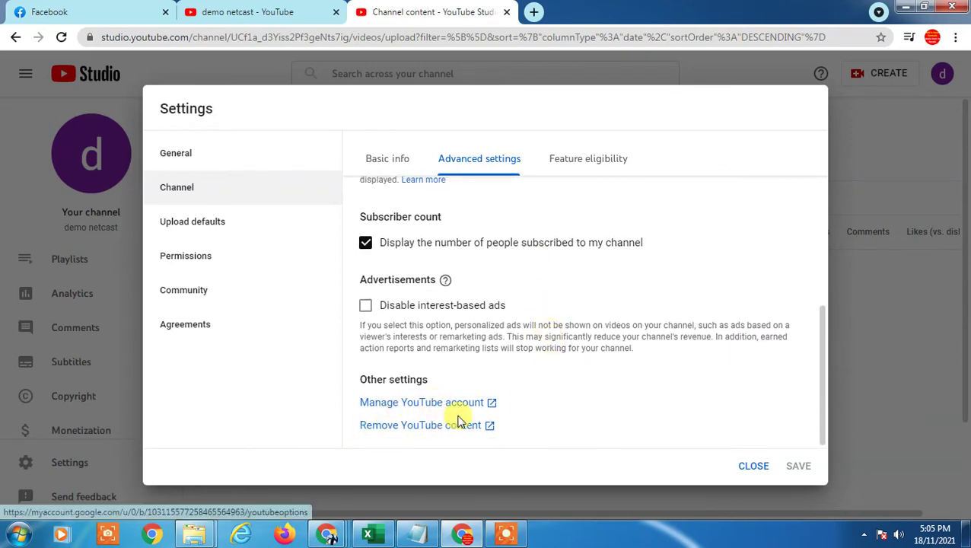
click(428, 402)
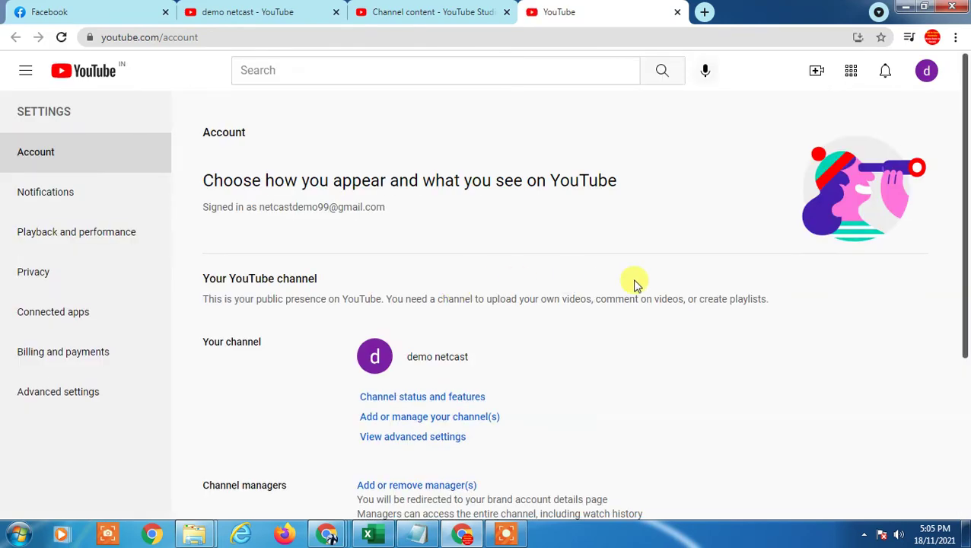
Review the channel list on youtube.com/account, then return to account settings' manager options
scroll(635, 283, down, 2)
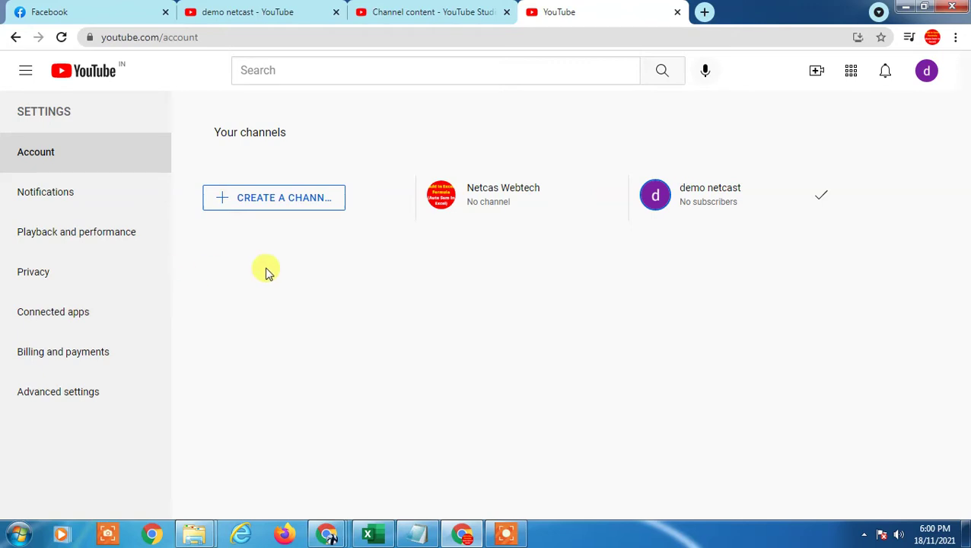
click(15, 37)
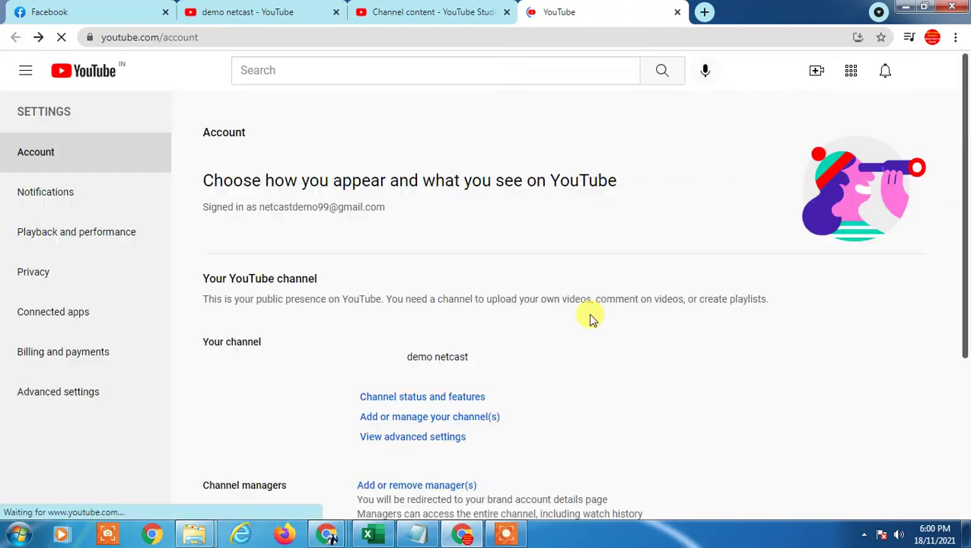
scroll(382, 335, down, 2)
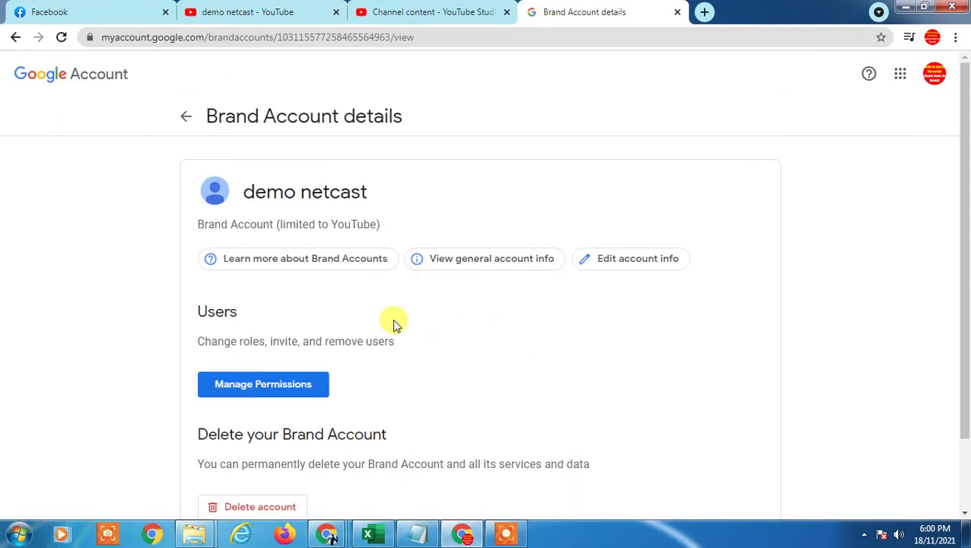
Open the Brand Account's user permissions and verify identity with the account password
scroll(426, 327, down, 1)
scroll(261, 293, up, 1)
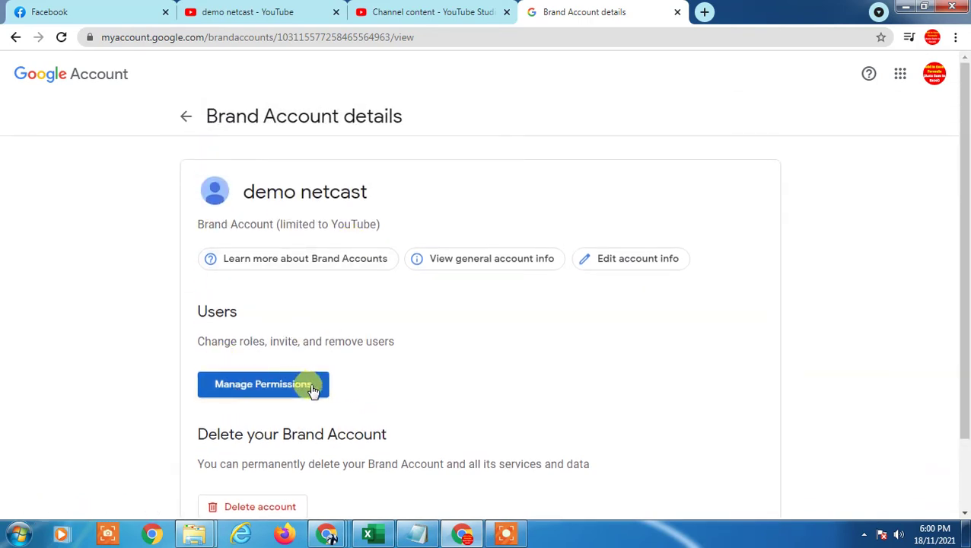
click(267, 392)
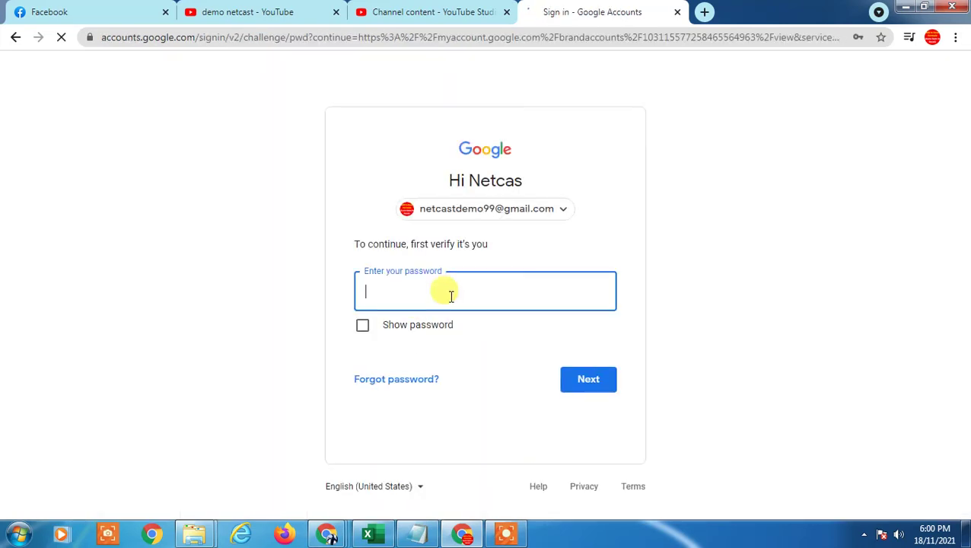
click(450, 296)
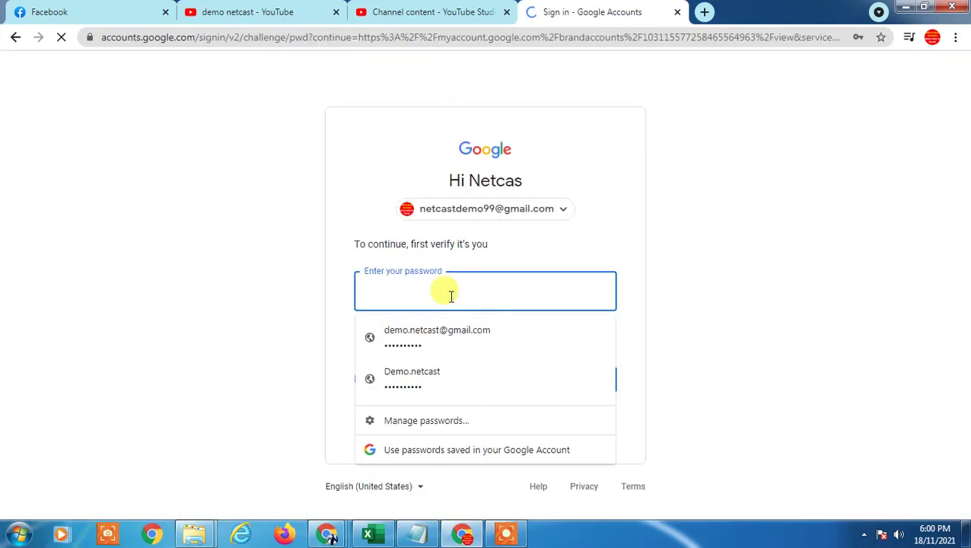
text(••)
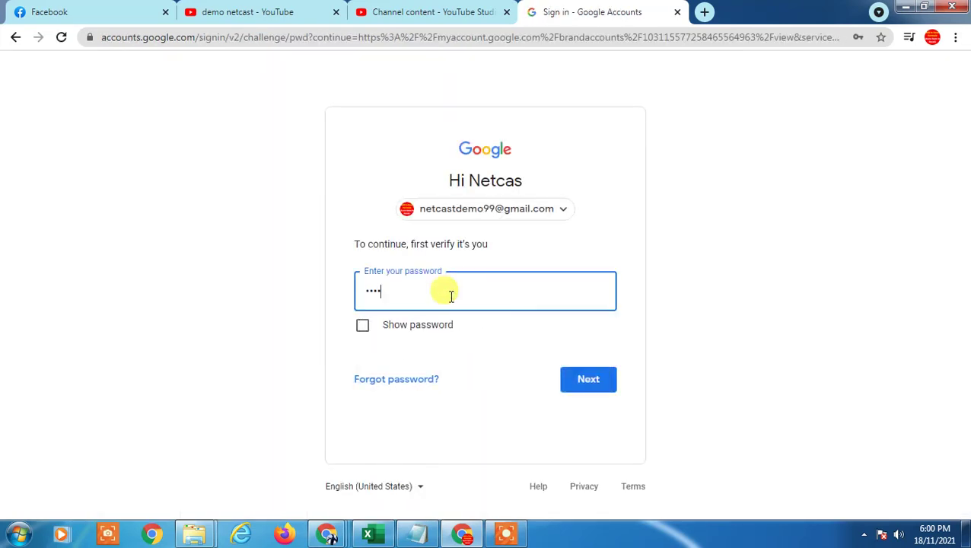
text(•)
key(Return)
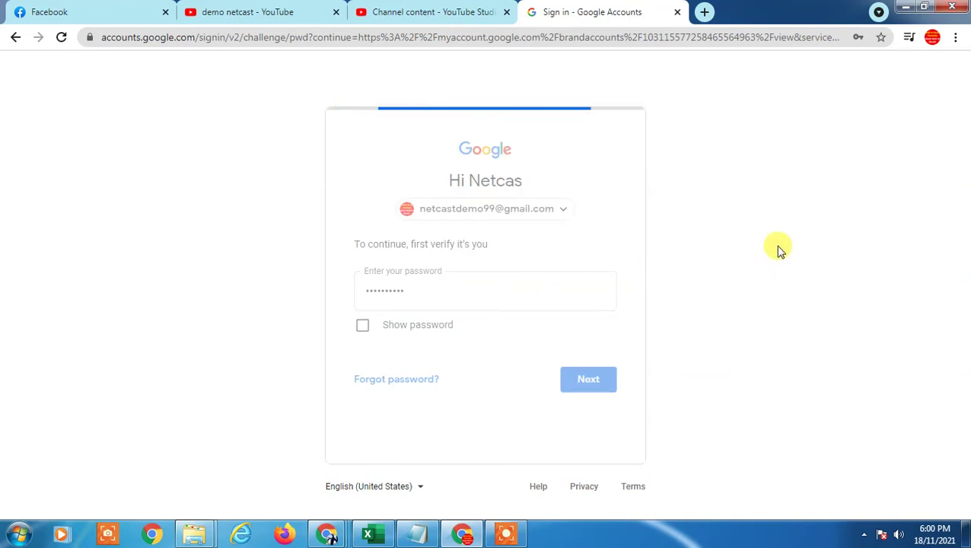
Scroll the demo netcast Brand Account details to the Users section
scroll(585, 294, down, 2)
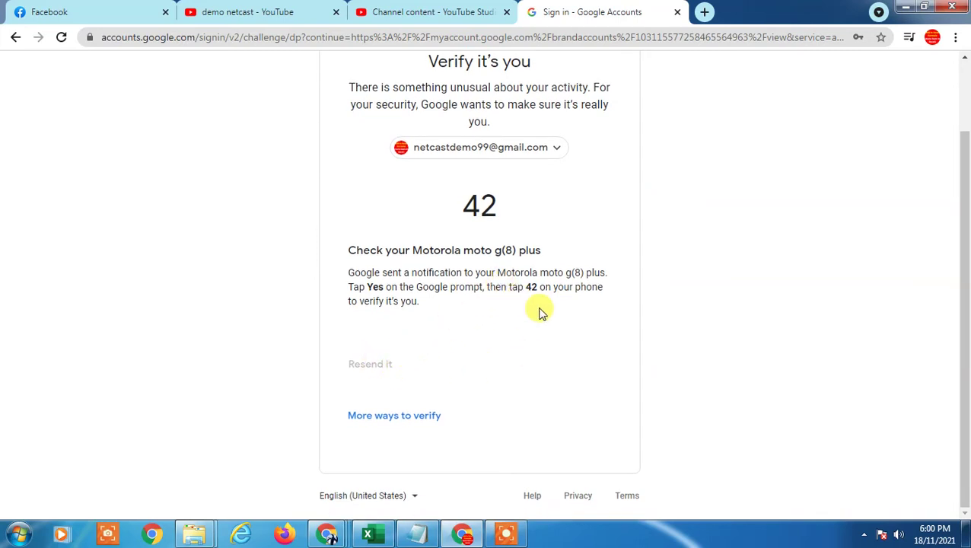
scroll(534, 309, up, 2)
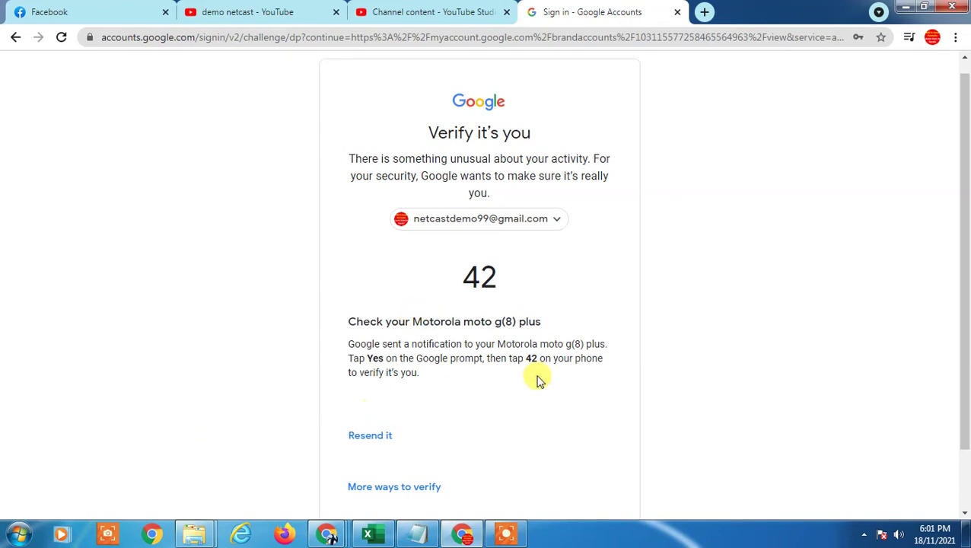
scroll(337, 395, down, 1)
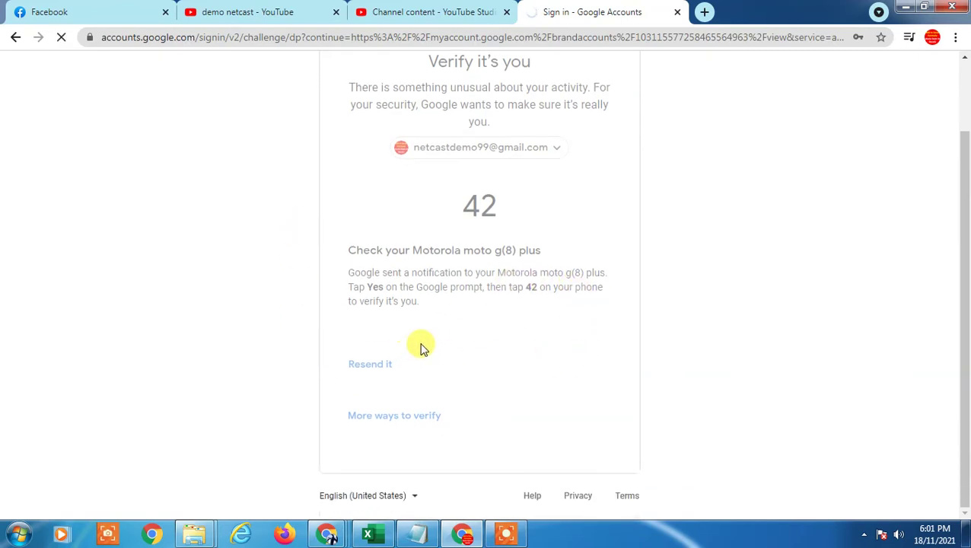
scroll(419, 334, down, 1)
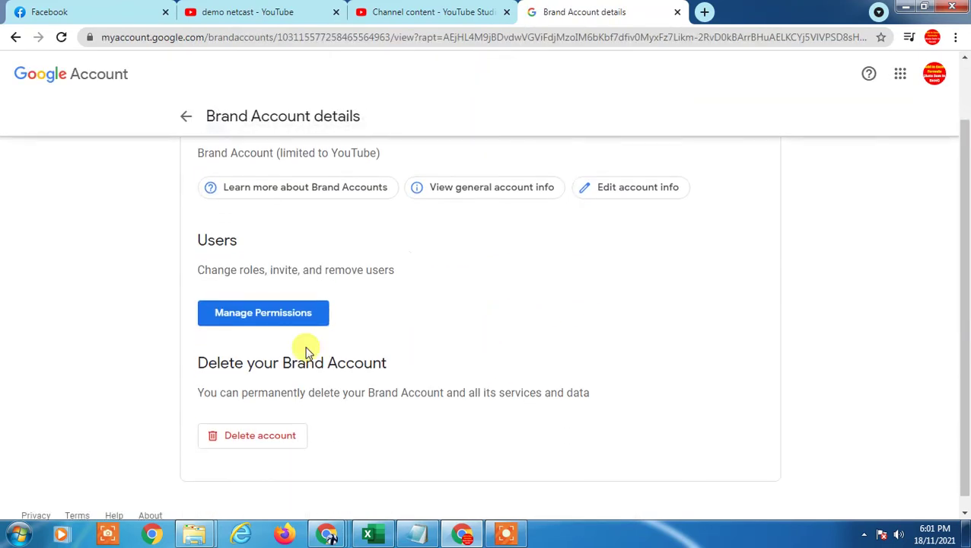
scroll(319, 320, up, 1)
Open Manage Permissions and highlight the current owner's name and Primary owner role
click(297, 385)
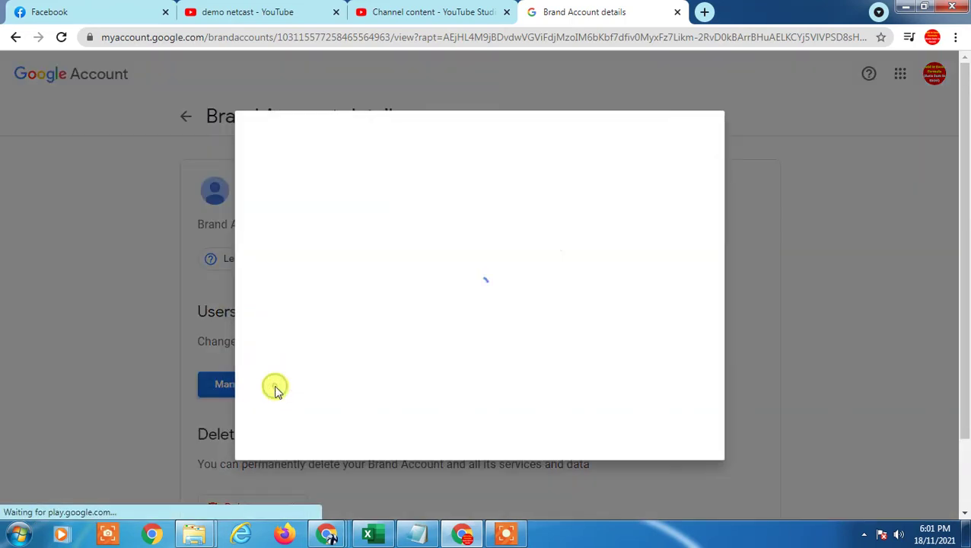
drag(309, 176, 375, 172)
drag(526, 183, 687, 174)
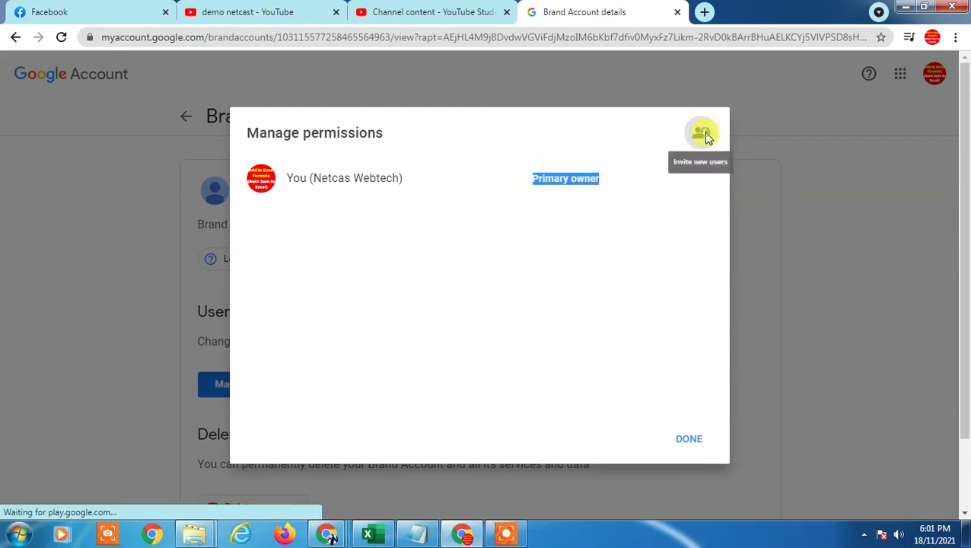
Invite the second account's e-mail address as a new user with the Owner role
click(700, 133)
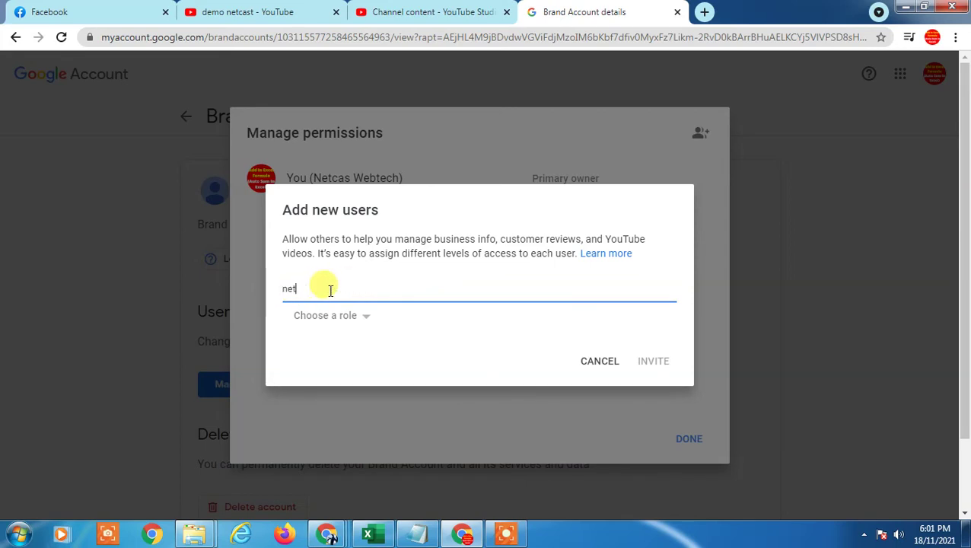
text(cast@)
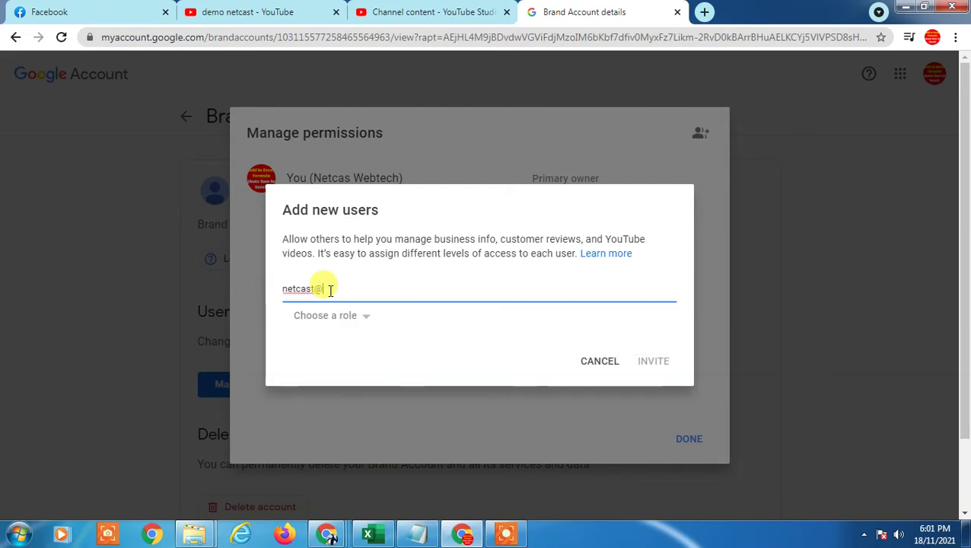
click(352, 334)
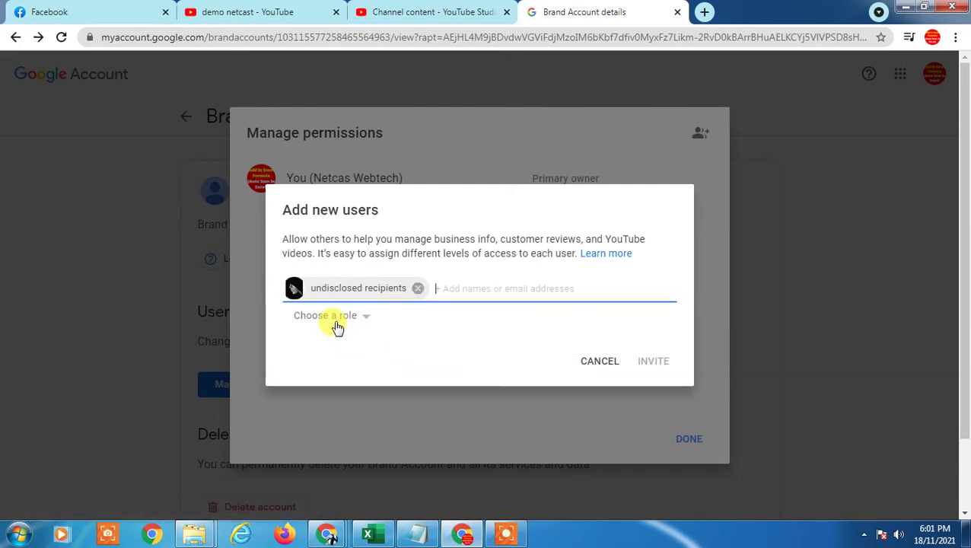
click(353, 318)
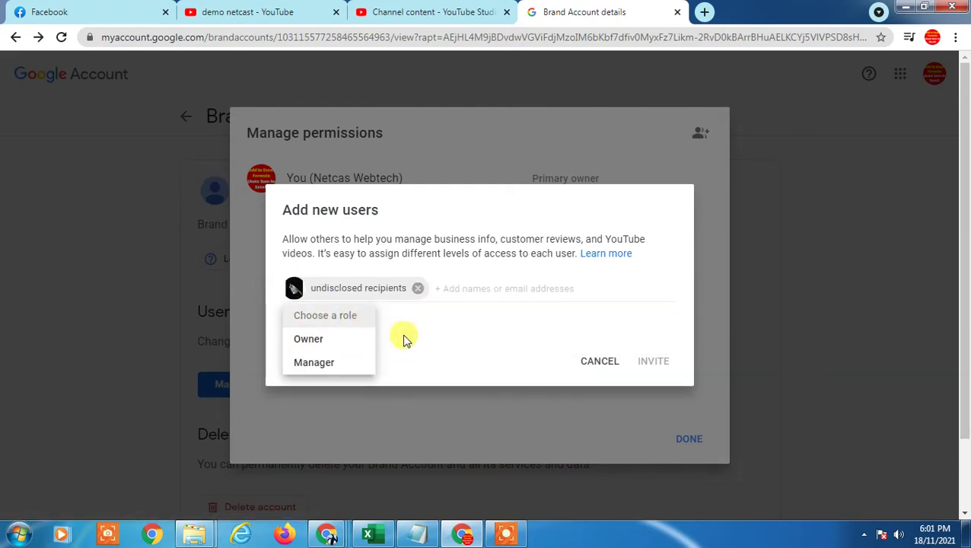
click(318, 340)
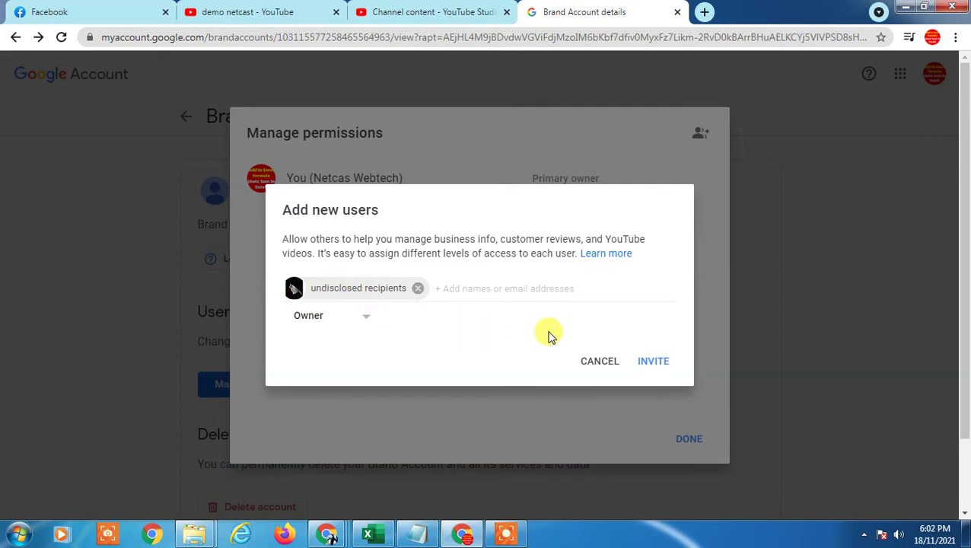
click(652, 363)
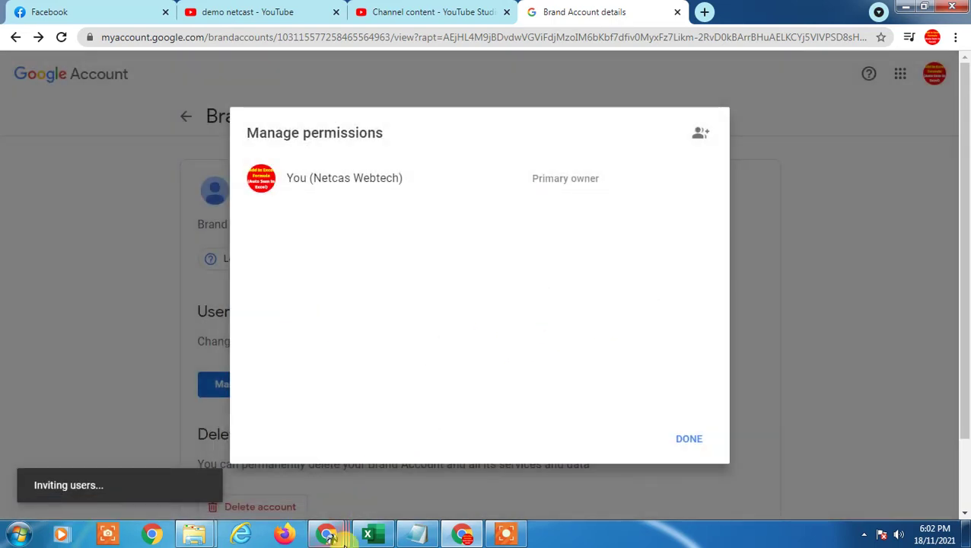
In the invited account's Gmail, open the demo netcast ownership invitation and accept it
click(156, 536)
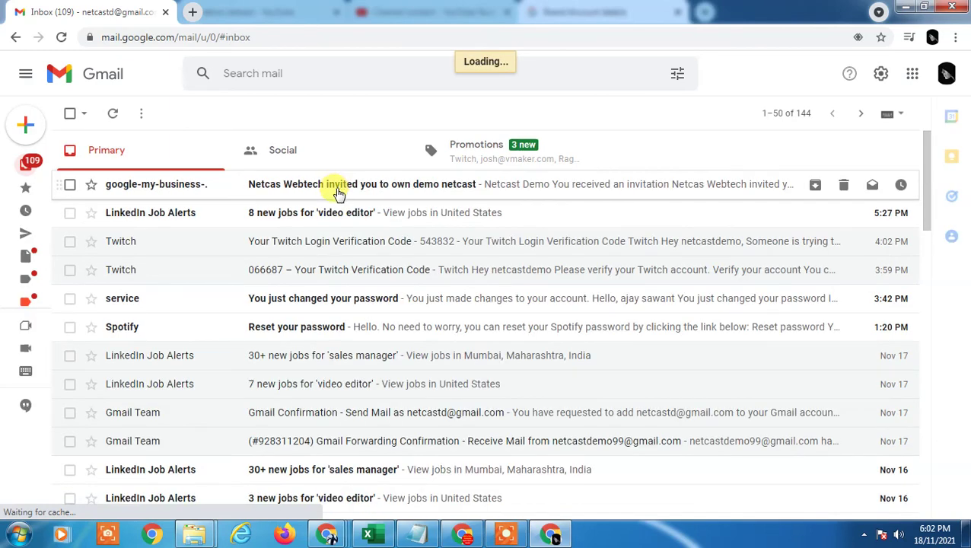
click(339, 192)
scroll(628, 349, down, 3)
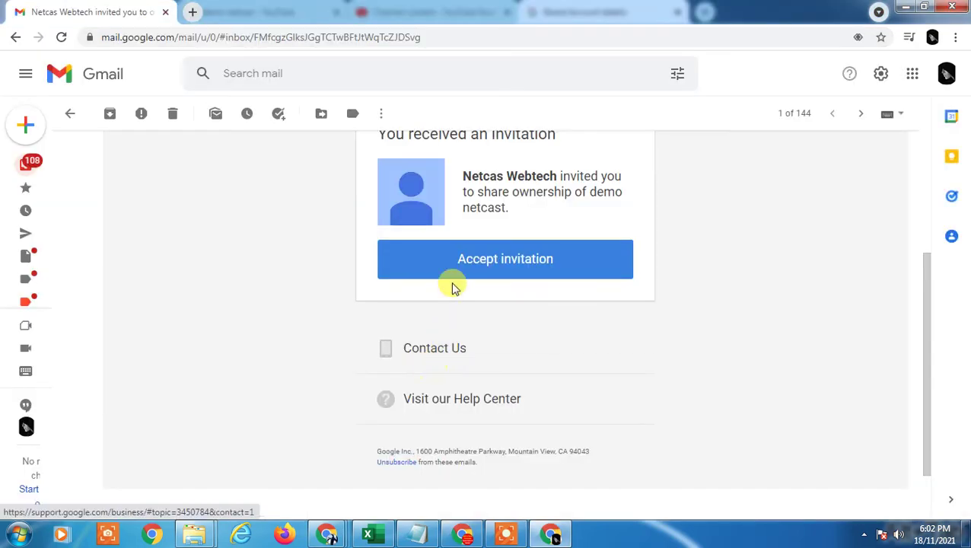
click(473, 268)
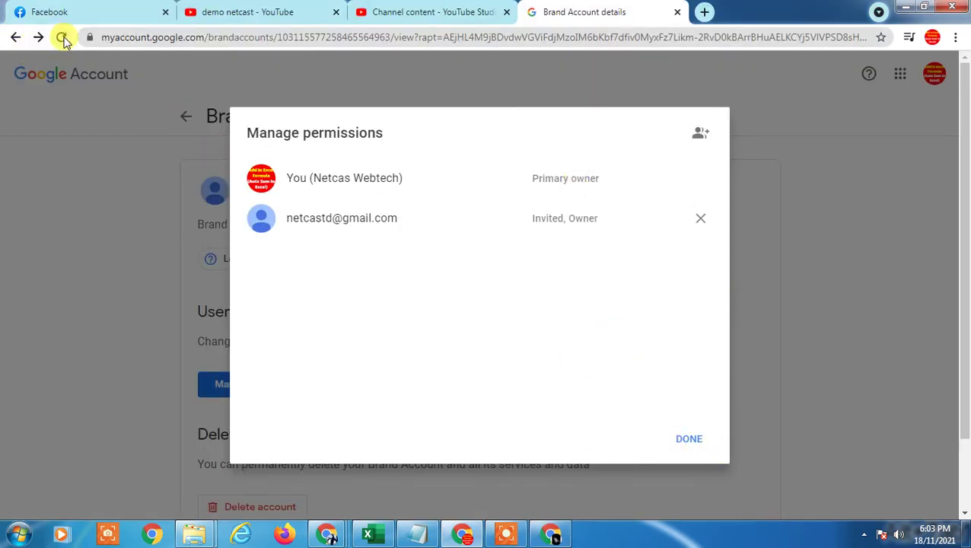
Reopen the permissions list, confirm the accepted ownership invitation, and close it
click(689, 438)
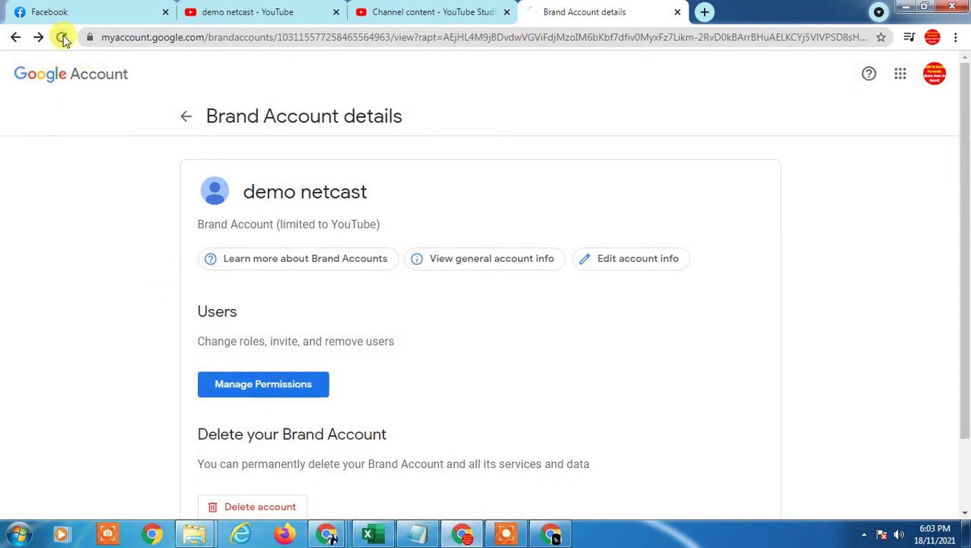
click(264, 314)
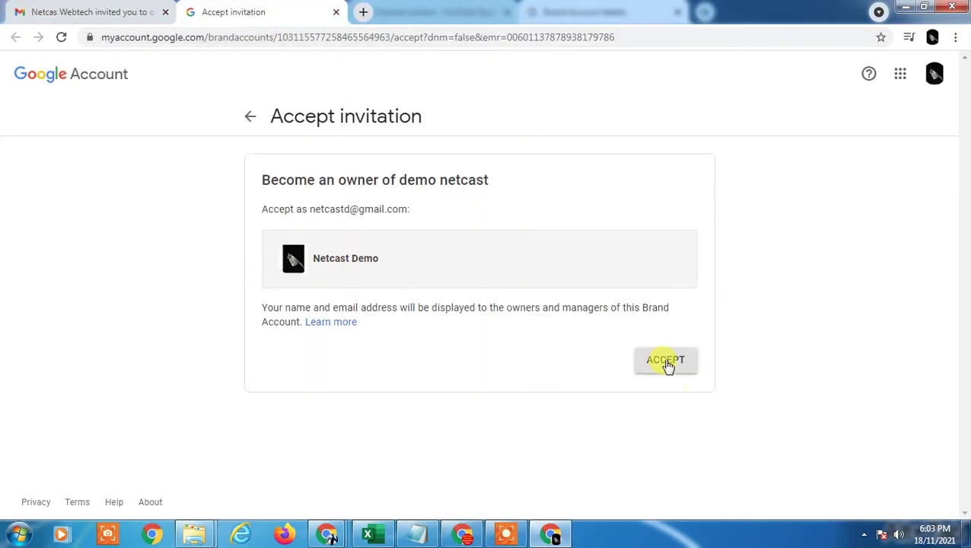
click(667, 363)
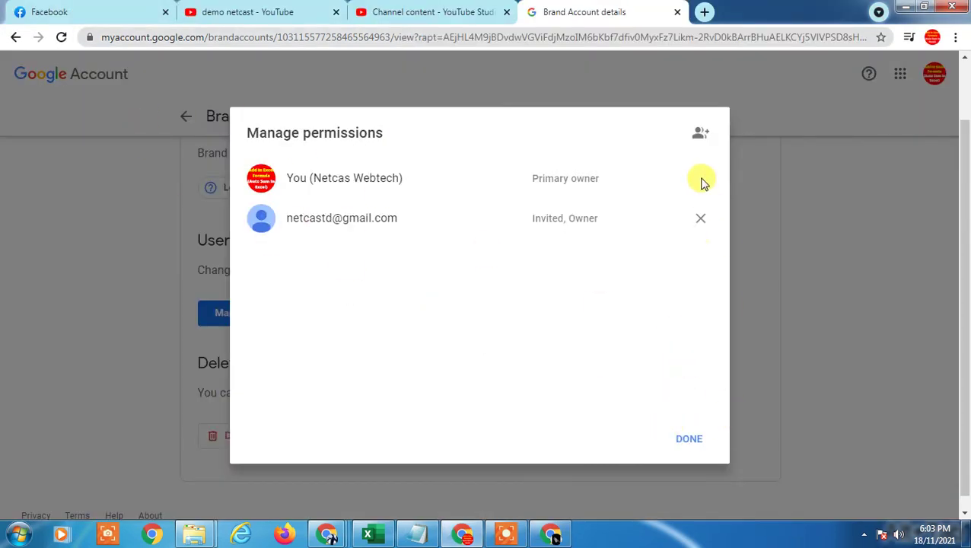
click(689, 438)
After reloading, reopen permissions and choose to make the second account primary owner
click(61, 37)
click(260, 384)
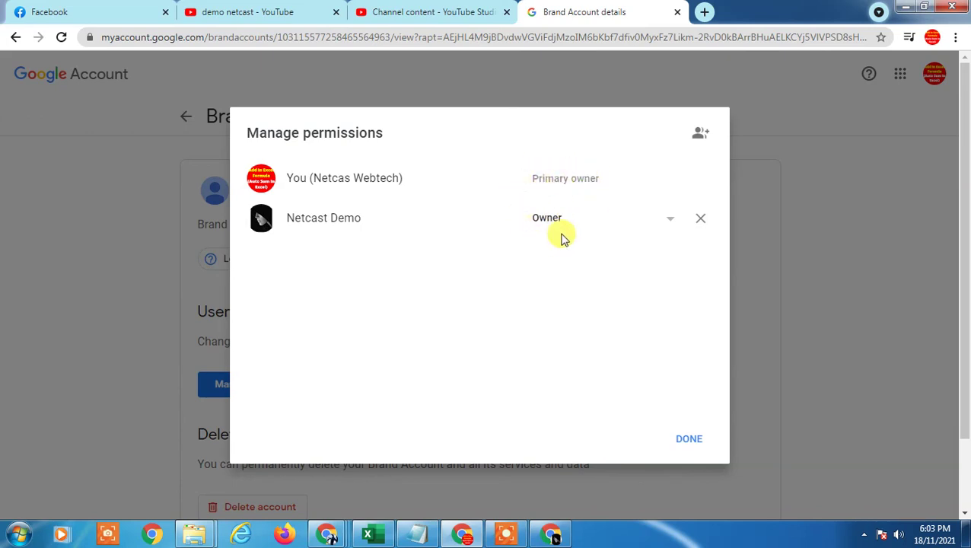
click(667, 220)
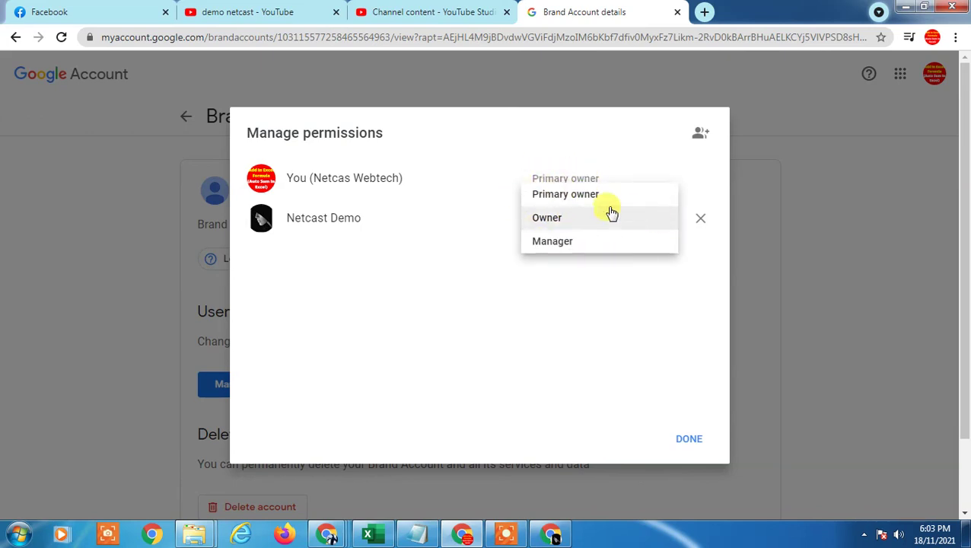
click(567, 196)
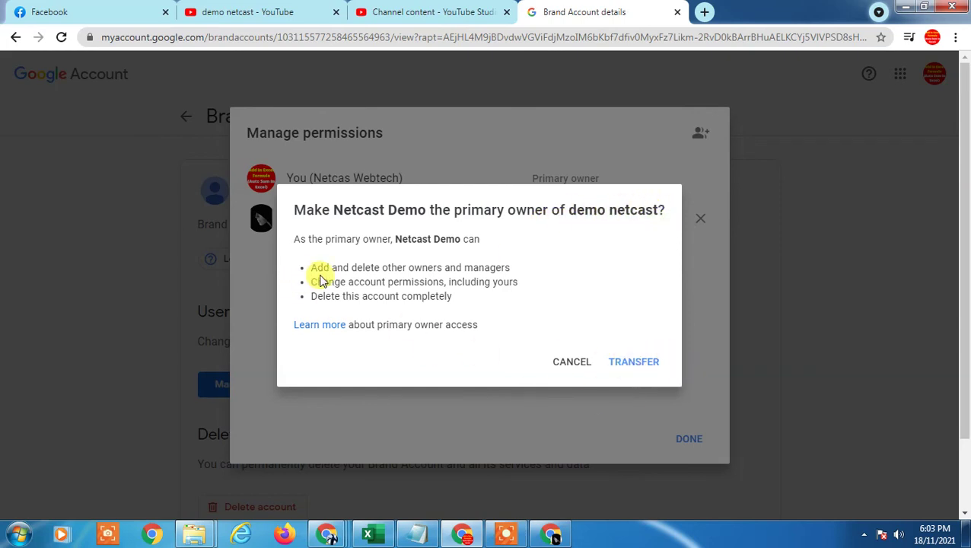
drag(306, 239, 467, 302)
click(467, 302)
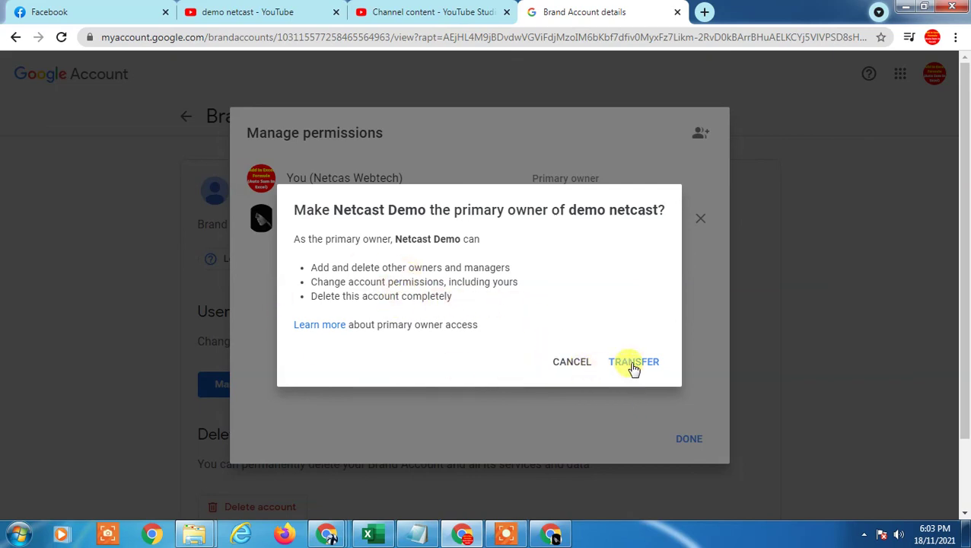
click(574, 363)
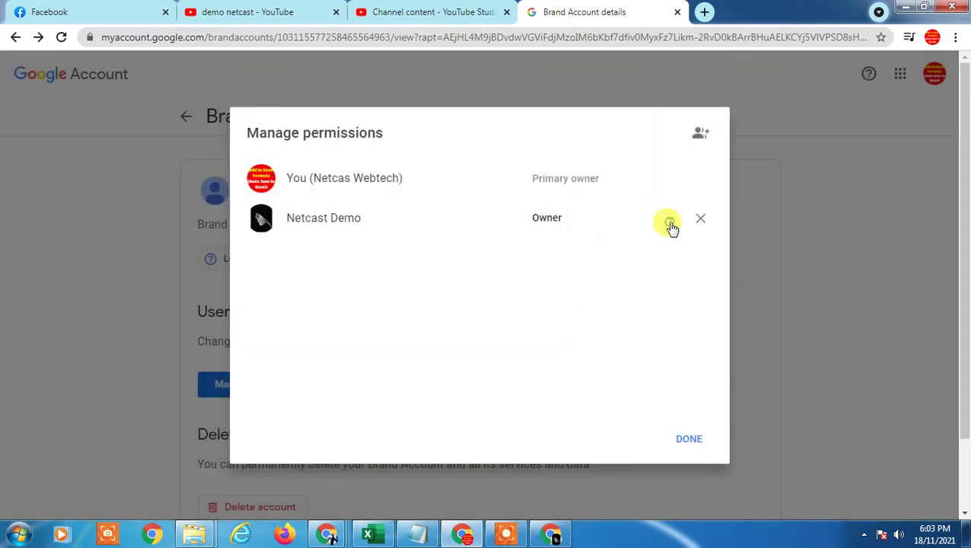
click(671, 225)
click(569, 194)
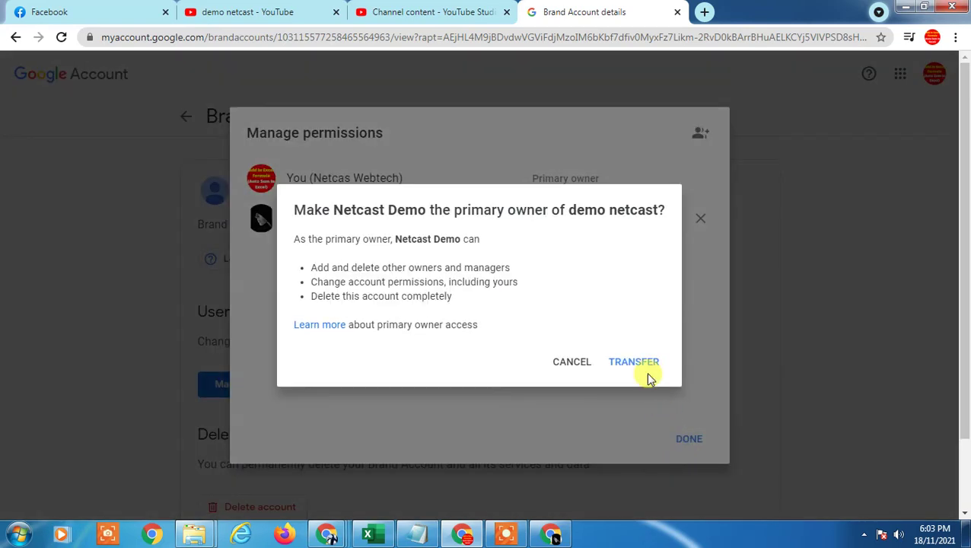
click(562, 367)
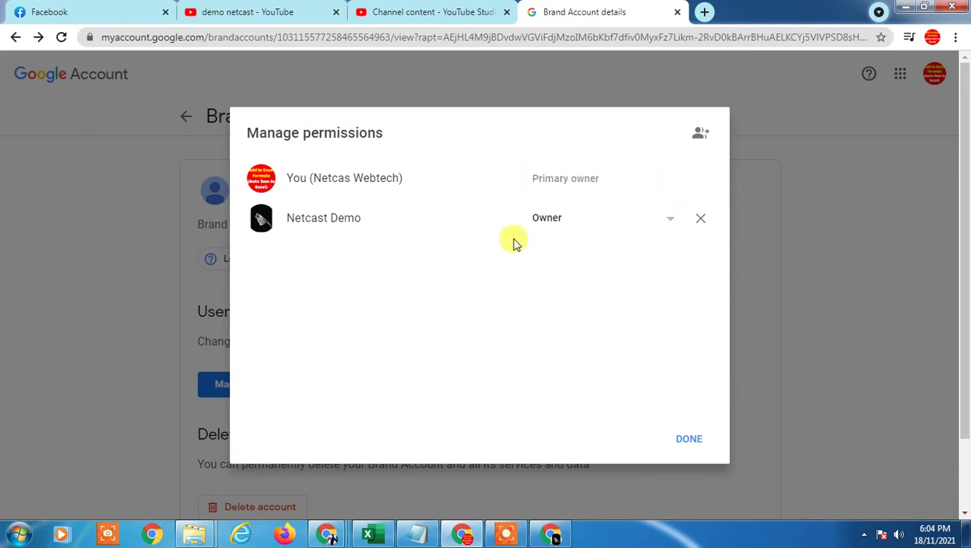
click(641, 223)
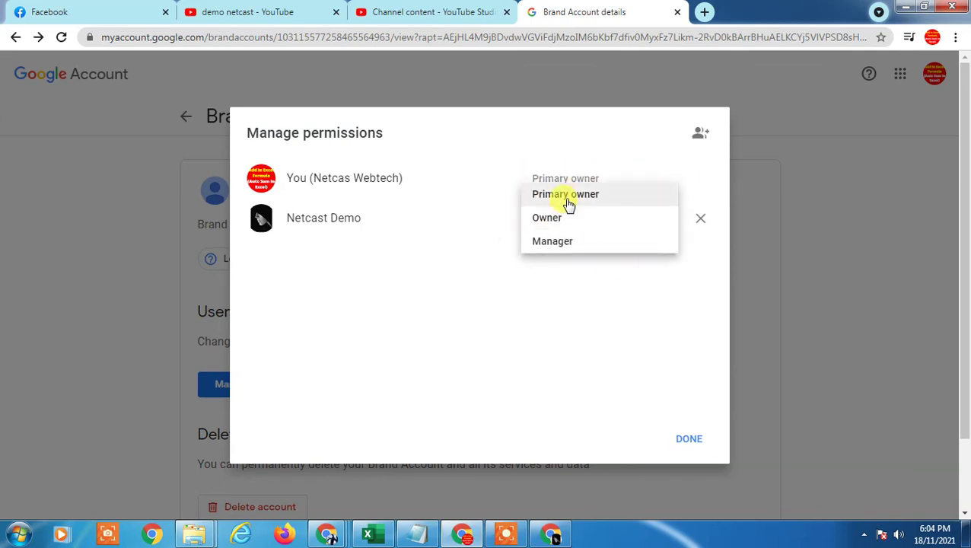